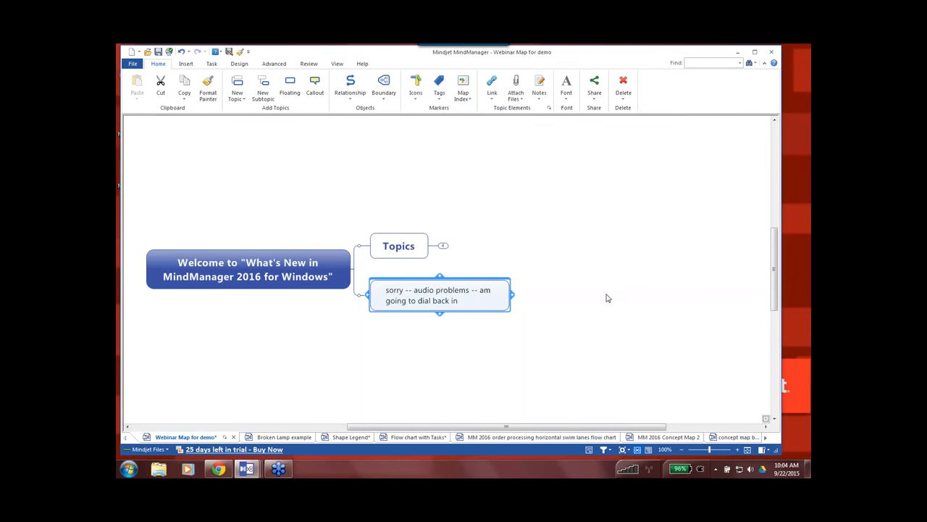
Review the Broken Lamp example flowchart and the flowchart symbols in the Shape Legend map.
{"action": "left_click", "coordinate": [280, 437]}
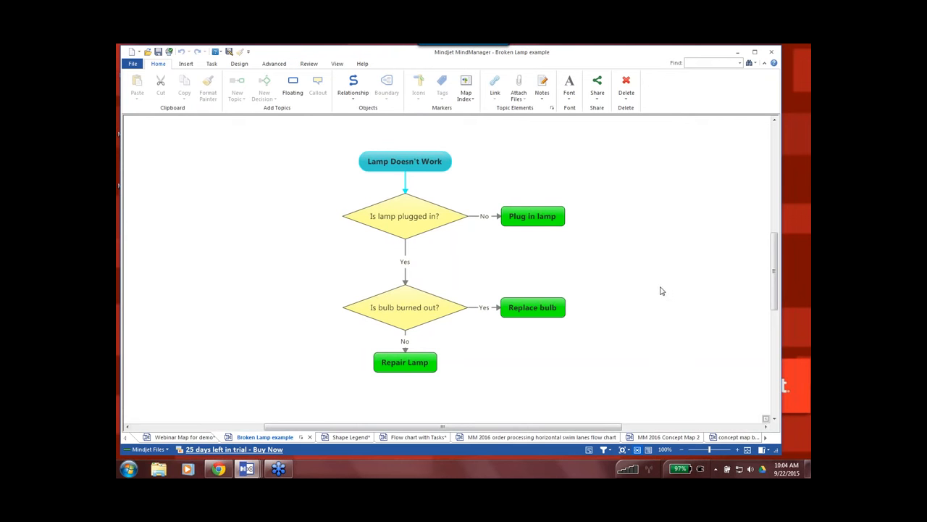
{"action": "left_click", "coordinate": [350, 438]}
{"action": "left_click_drag", "start_coordinate": [775, 296], "coordinate": [773, 291]}
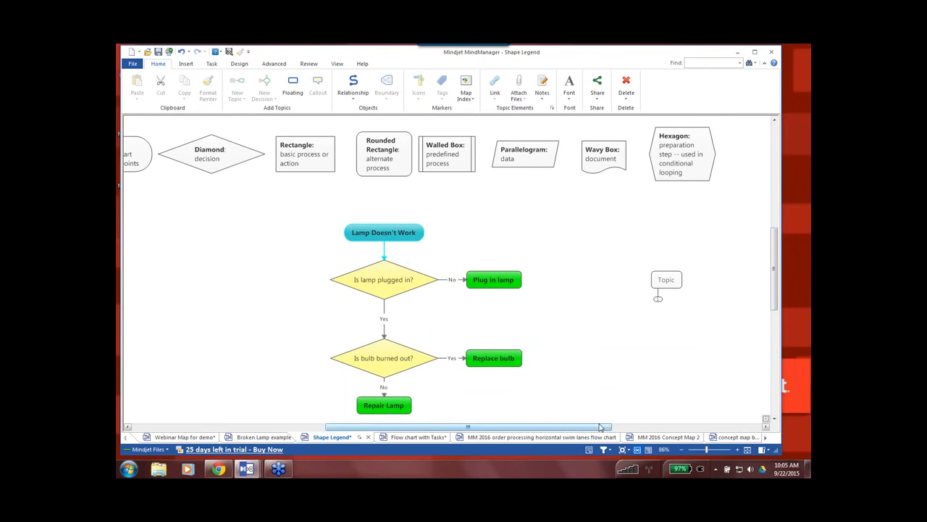
{"action": "left_click_drag", "start_coordinate": [601, 427], "coordinate": [582, 428]}
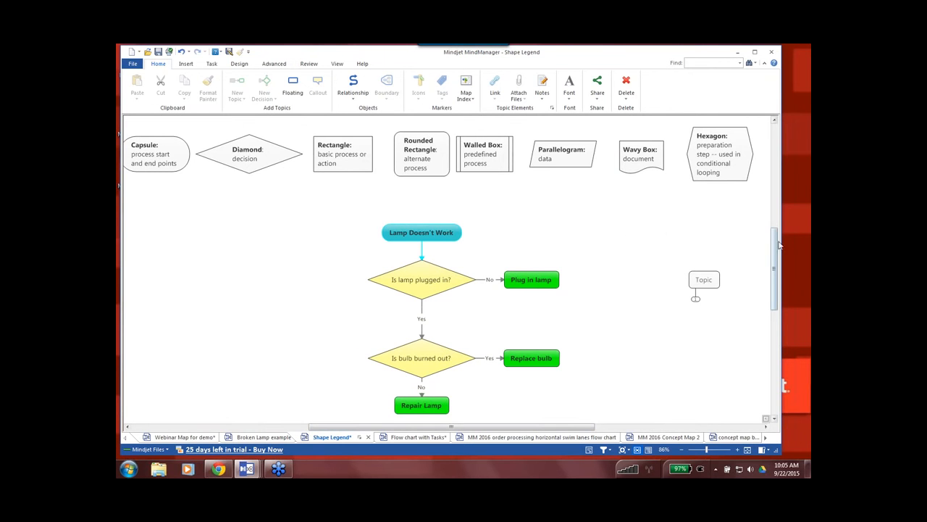
{"action": "left_click_drag", "start_coordinate": [774, 257], "coordinate": [772, 280]}
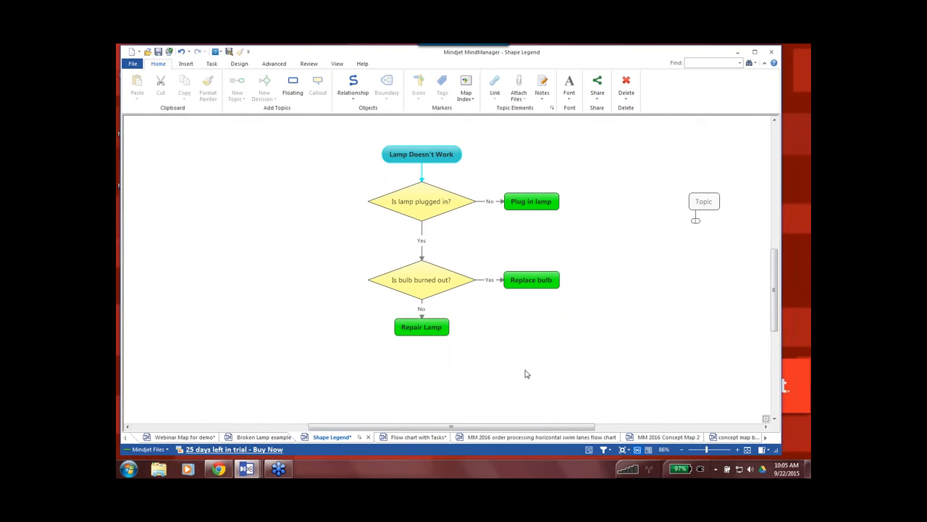
Add a connected topic directly below the Repair Lamp topic in the lamp flowchart.
{"action": "left_click", "coordinate": [431, 332]}
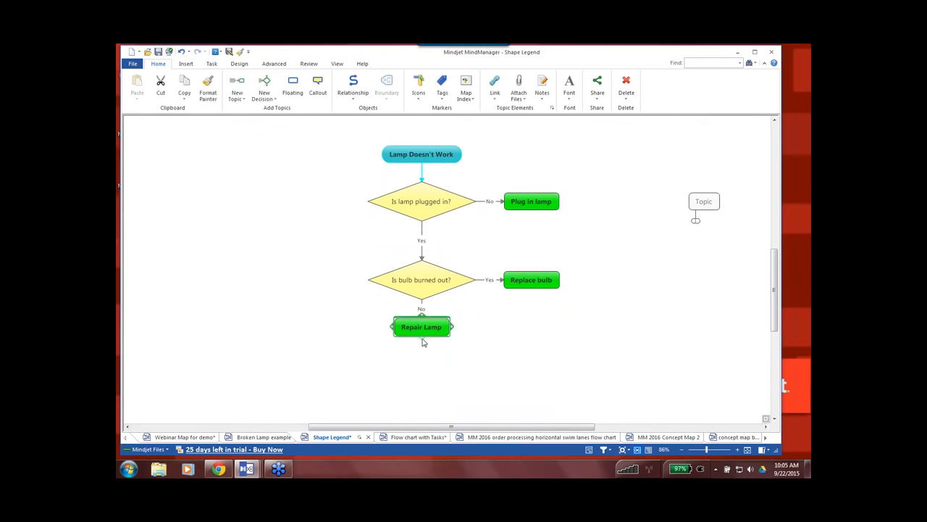
{"action": "key", "text": "ctrl+shift+r"}
{"action": "key", "text": "Escape"}
{"action": "key", "text": "Insert"}
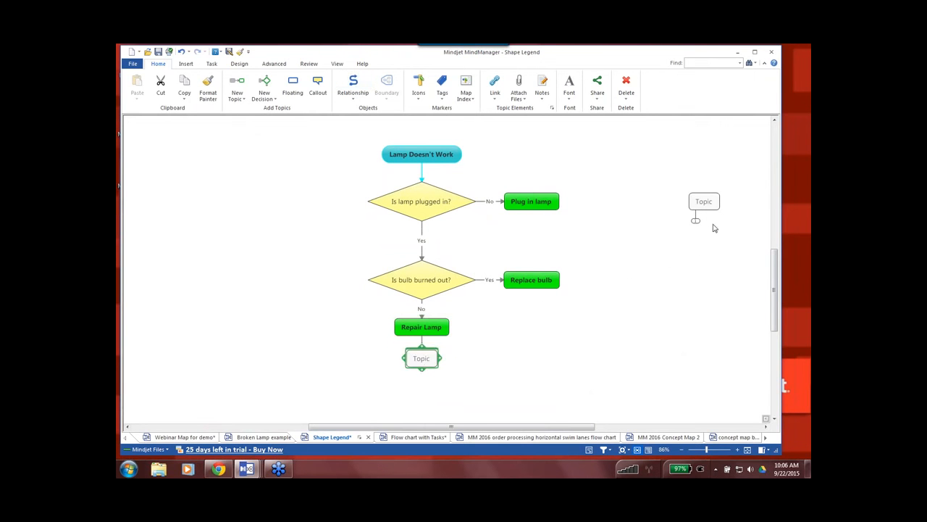
Name the new topic below Repair Lamp "Find Lamp Repair Place".
{"action": "left_click", "coordinate": [423, 359]}
{"action": "type", "text": "Di"}
{"action": "key", "text": "BackSpace"}
{"action": "key", "text": "BackSpace"}
{"action": "type", "text": "Find LMP"}
{"action": "key", "text": "BackSpace"}
{"action": "key", "text": "BackSpace"}
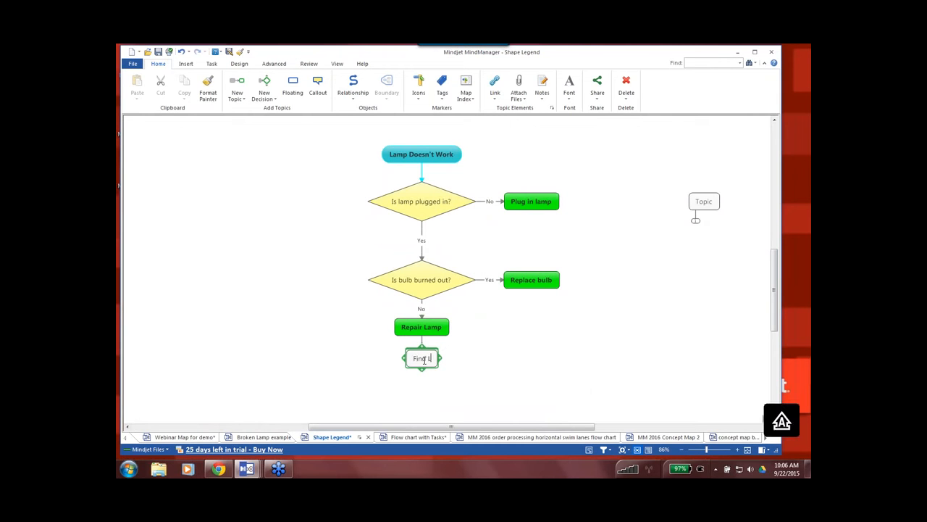
{"action": "type", "text": "amp Re"}
{"action": "type", "text": "pair"}
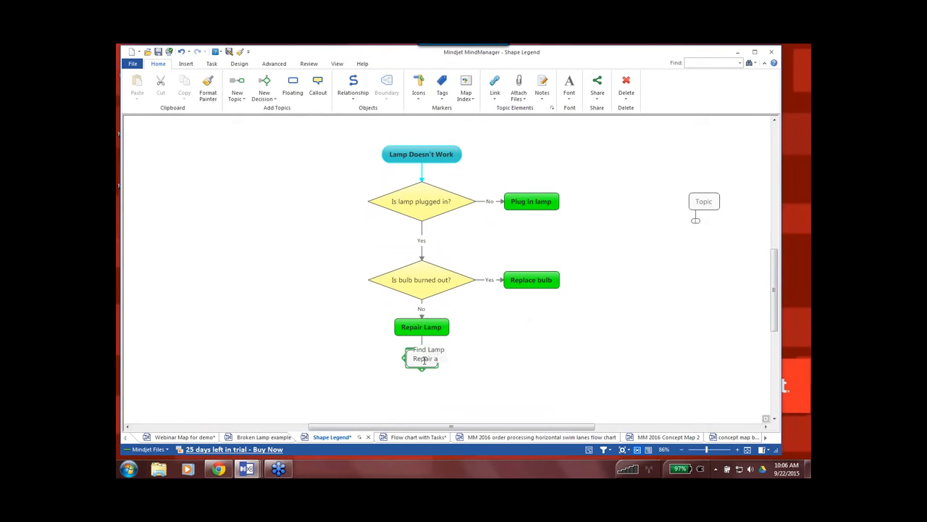
{"action": "type", "text": " Place"}
{"action": "left_click", "coordinate": [303, 347]}
Change the shape of the Find Lamp Repair Place topic to a rectangle, matching the legend's symbol for a basic process.
{"action": "left_click_drag", "start_coordinate": [772, 330], "coordinate": [771, 310]}
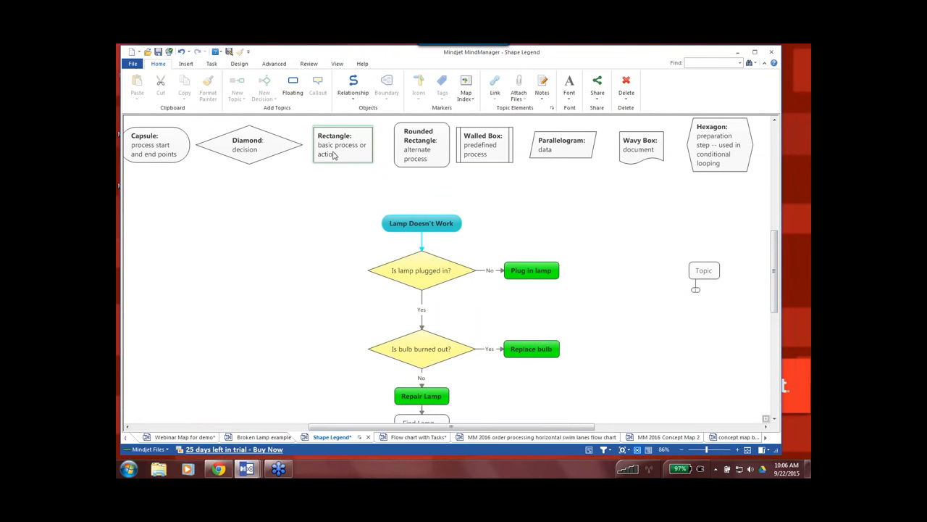
{"action": "left_click_drag", "start_coordinate": [774, 305], "coordinate": [774, 322]}
{"action": "left_click", "coordinate": [429, 376]}
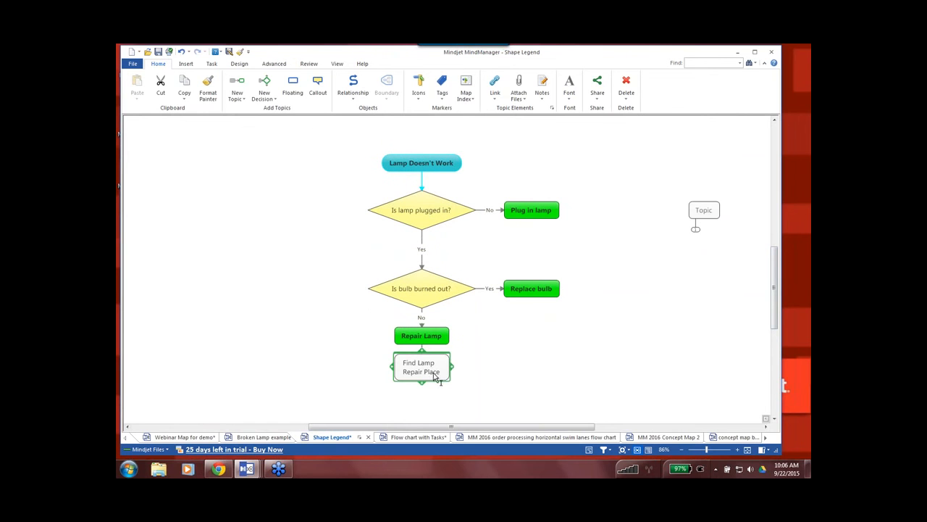
{"action": "right_click", "coordinate": [434, 376]}
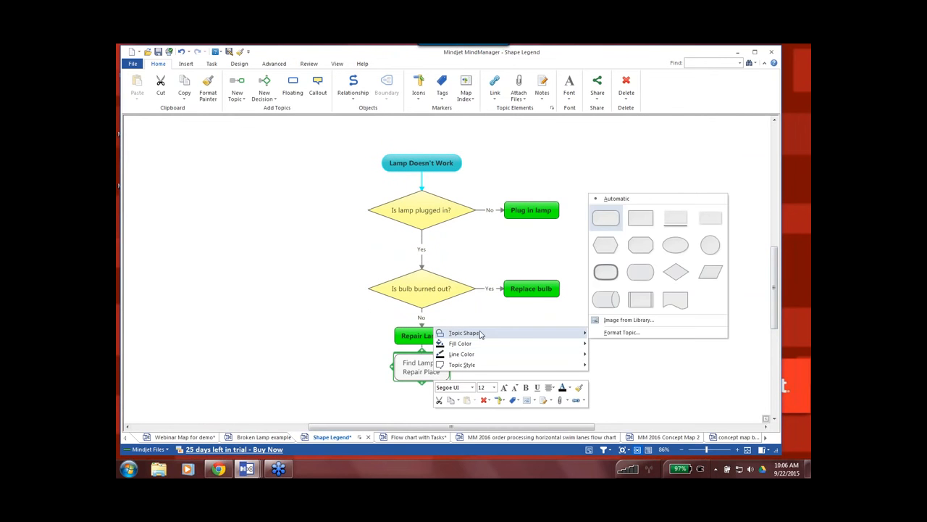
{"action": "mouse_move", "coordinate": [556, 332]}
{"action": "left_click", "coordinate": [642, 218]}
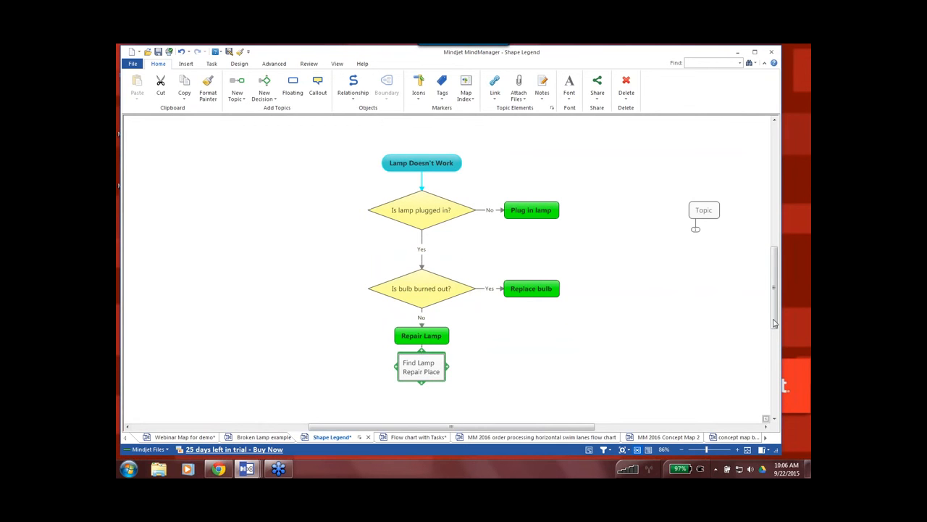
Insert a new decision after Find Lamp Repair Place and label its diamond "within 10 miles".
{"action": "left_click_drag", "start_coordinate": [779, 324], "coordinate": [775, 339]}
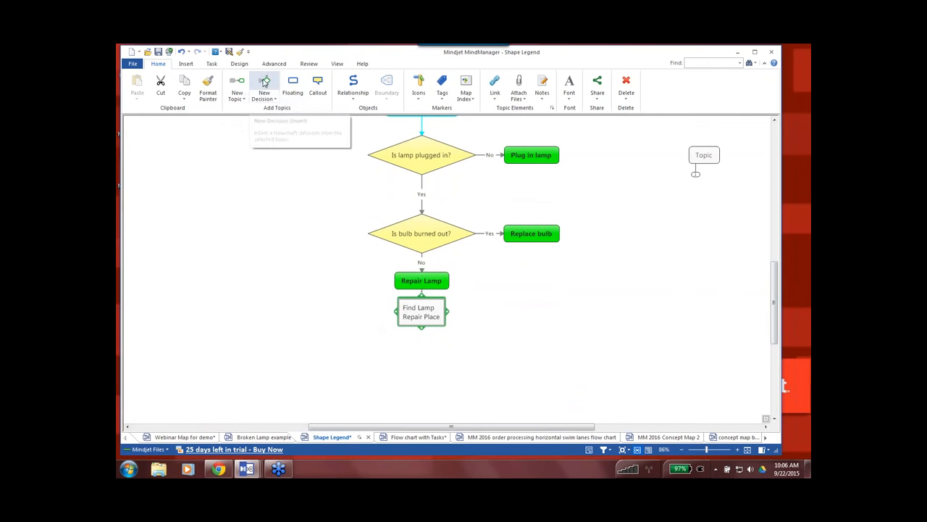
{"action": "left_click", "coordinate": [264, 84]}
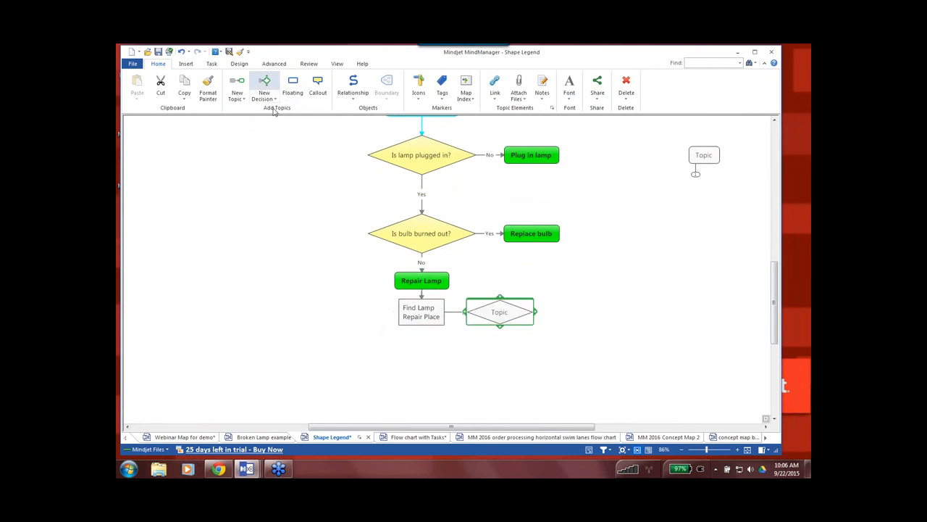
{"action": "mouse_move", "coordinate": [778, 336]}
{"action": "left_mouse_down"}
{"action": "mouse_move", "coordinate": [777, 324]}
{"action": "mouse_move", "coordinate": [770, 334]}
{"action": "left_mouse_up"}
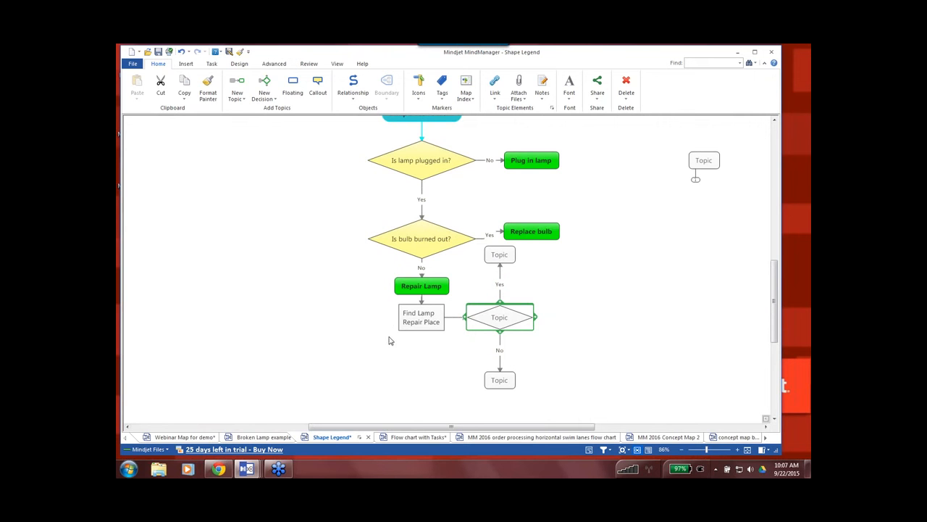
{"action": "left_click", "coordinate": [501, 316]}
{"action": "type", "text": "within 10 mi"}
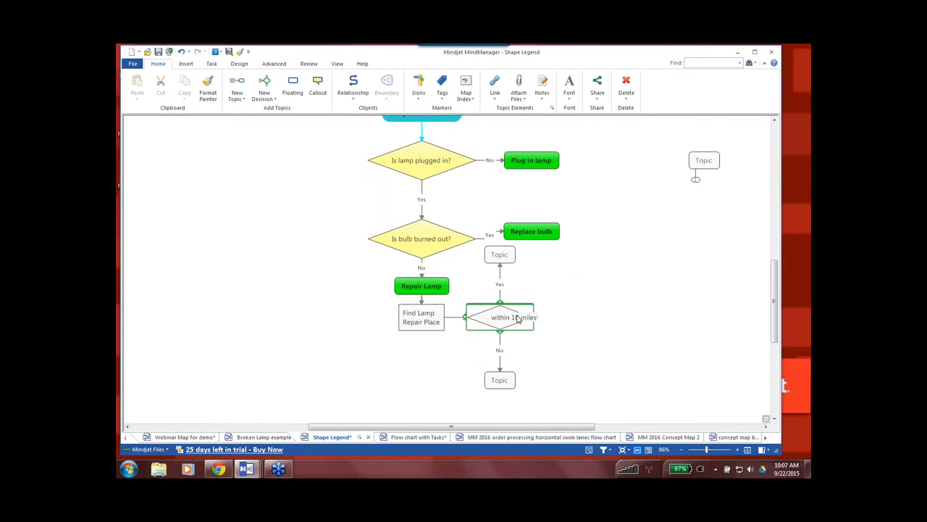
{"action": "type", "text": "les"}
{"action": "left_click", "coordinate": [572, 388]}
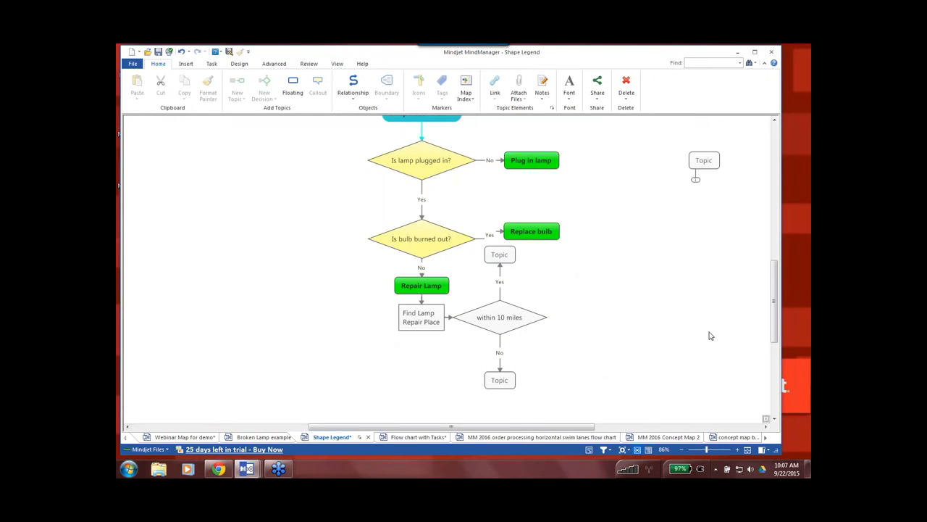
{"action": "left_click_drag", "start_coordinate": [774, 337], "coordinate": [774, 331]}
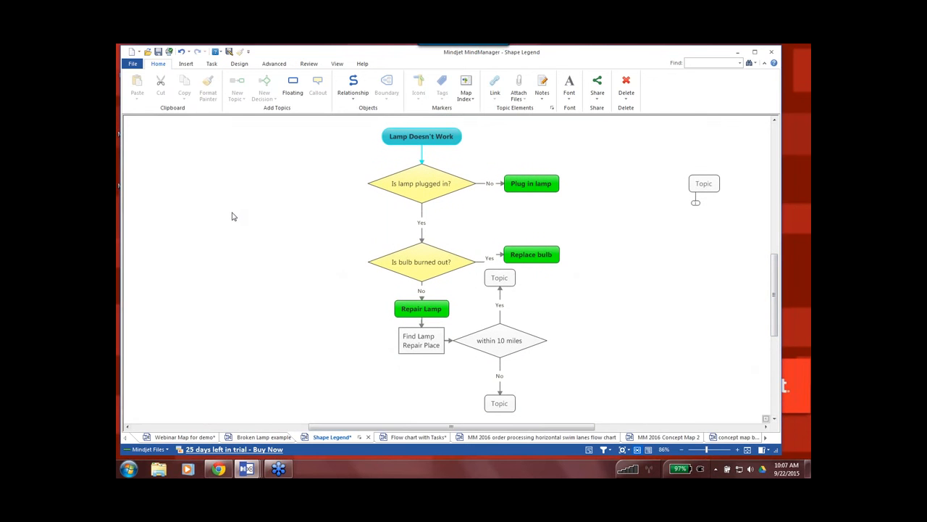
{"action": "left_click_drag", "start_coordinate": [775, 327], "coordinate": [774, 304]}
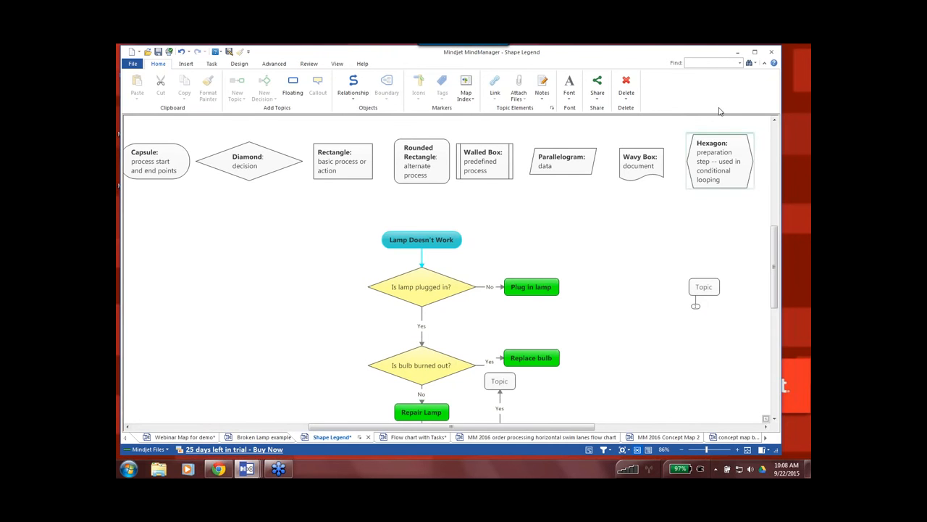
{"action": "left_click_drag", "start_coordinate": [615, 60], "coordinate": [632, 60]}
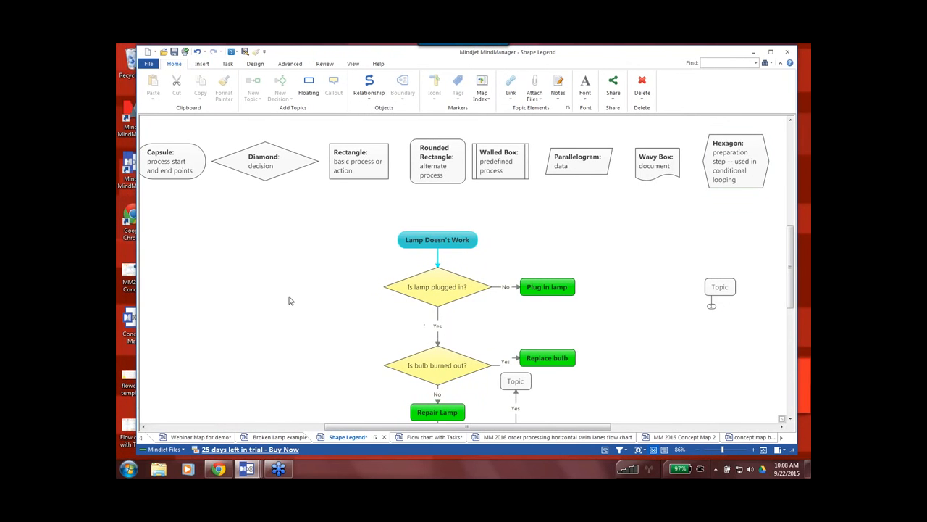
Create a new map from the blank Flowchart template.
{"action": "left_click", "coordinate": [155, 53]}
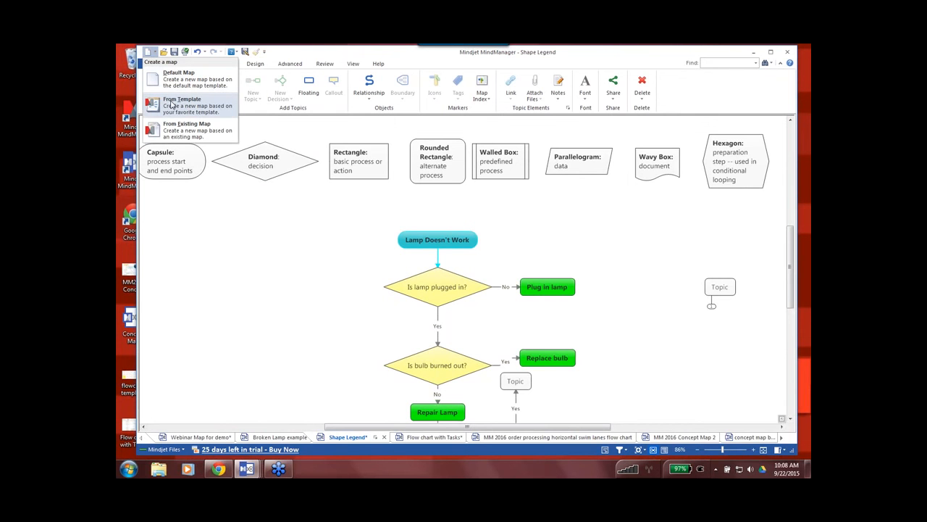
{"action": "left_click", "coordinate": [172, 105]}
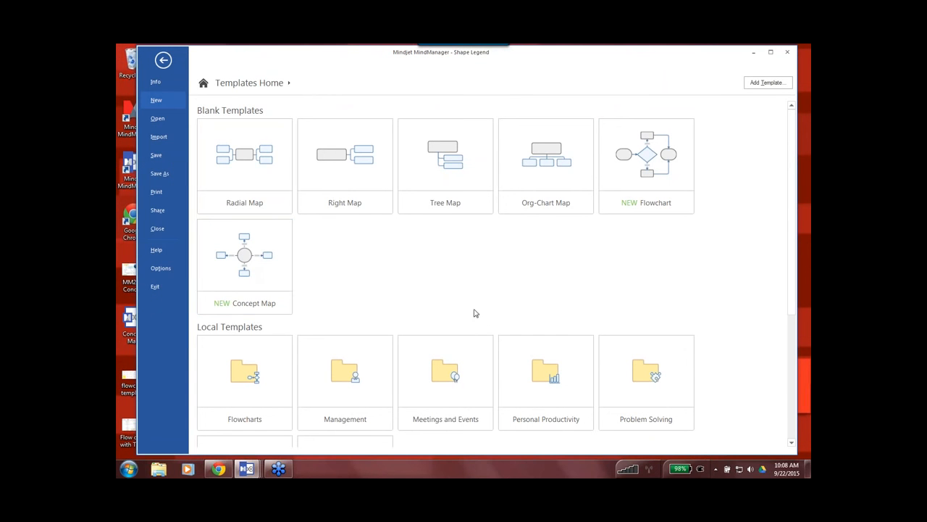
{"action": "left_click", "coordinate": [652, 155]}
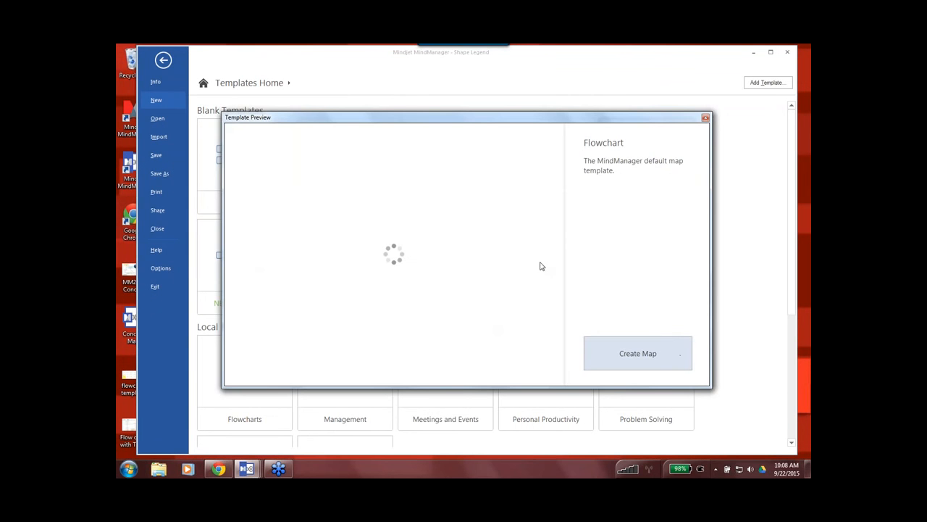
{"action": "left_click", "coordinate": [635, 359]}
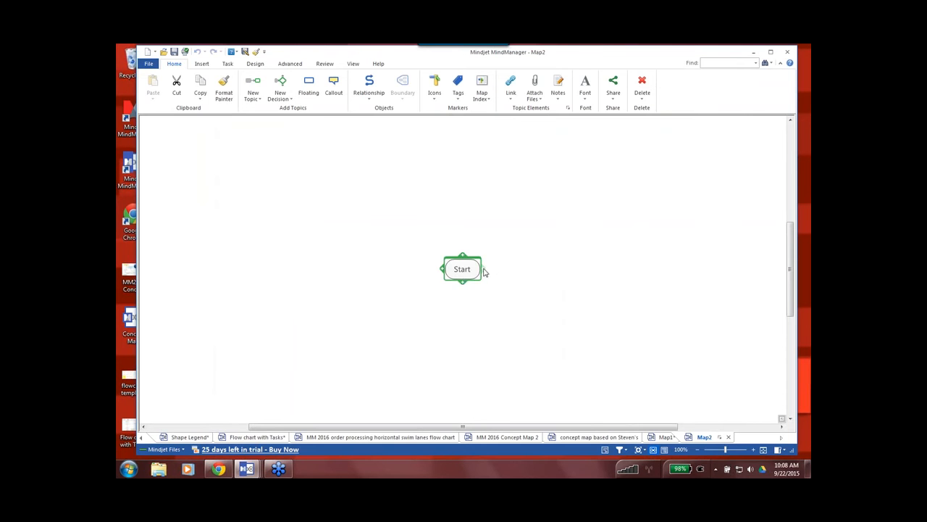
Add a topic beside Start, connected to it, and label the connecting line "yes".
{"action": "left_click_drag", "start_coordinate": [483, 269], "coordinate": [550, 276]}
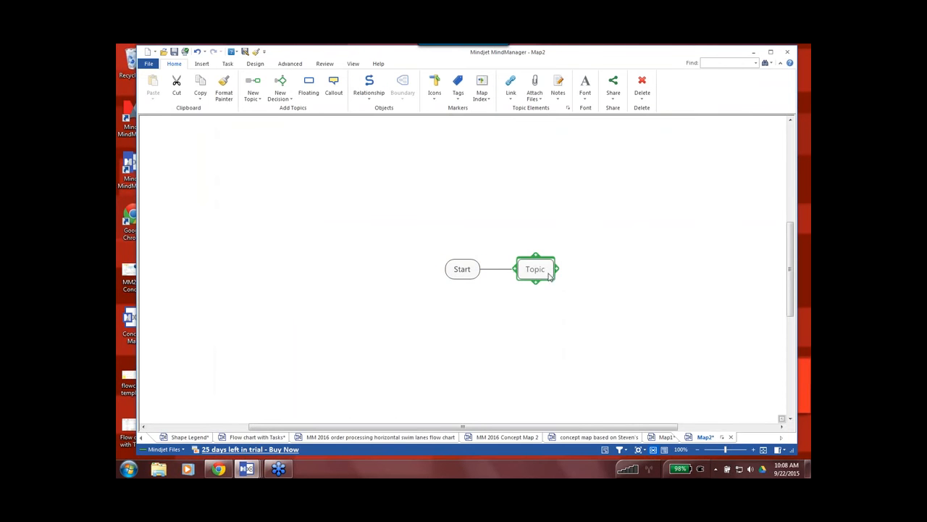
{"action": "left_click", "coordinate": [498, 269]}
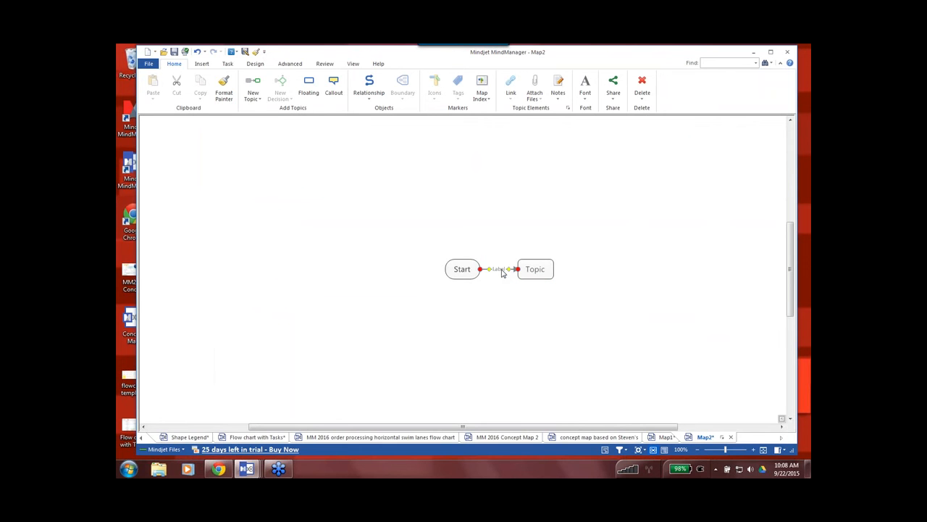
{"action": "left_click", "coordinate": [505, 270]}
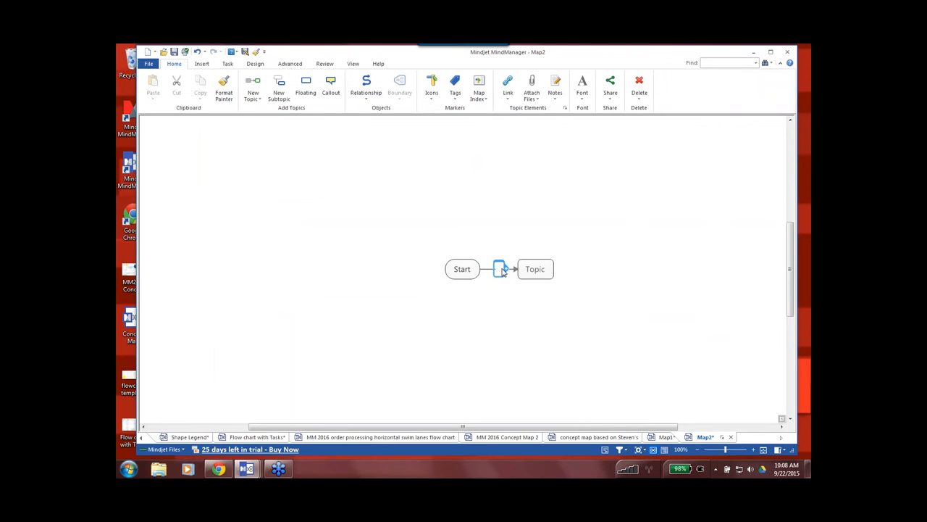
{"action": "type", "text": "yes"}
{"action": "left_click", "coordinate": [511, 302]}
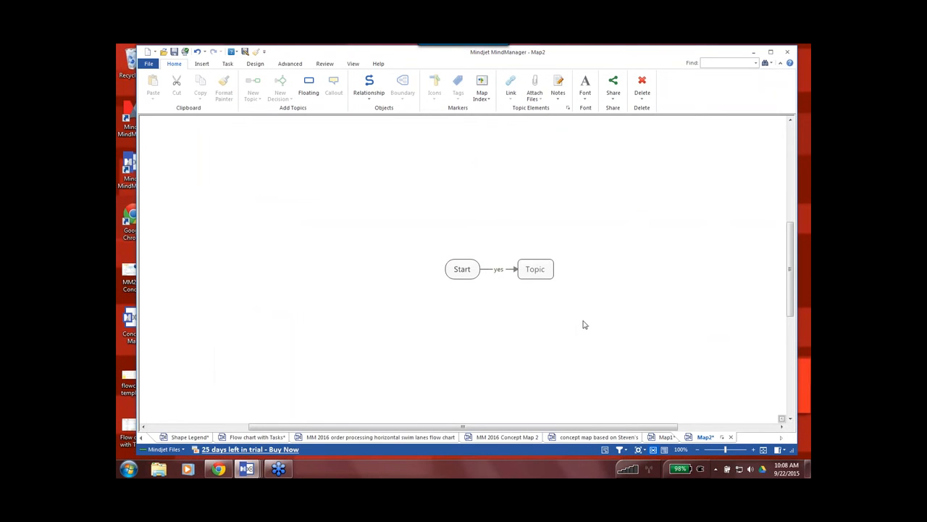
Add another connected topic directly below the topic that follows Start.
{"action": "left_click", "coordinate": [537, 273]}
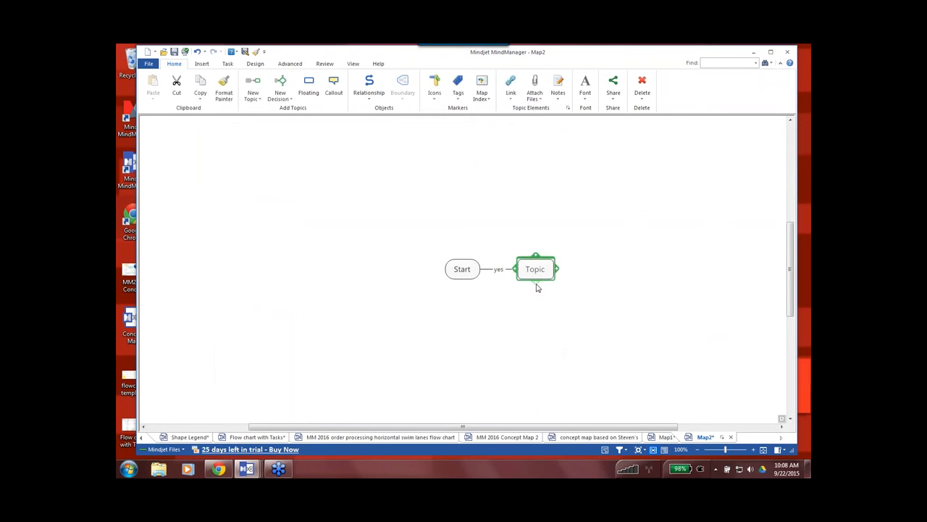
{"action": "key", "text": "ctrl+shift+r"}
{"action": "left_click", "coordinate": [537, 323]}
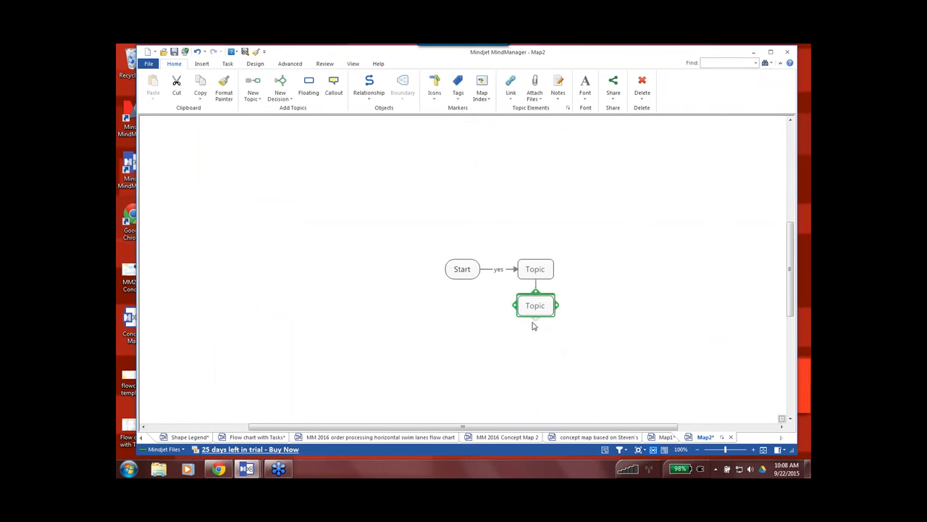
{"action": "right_click", "coordinate": [540, 273]}
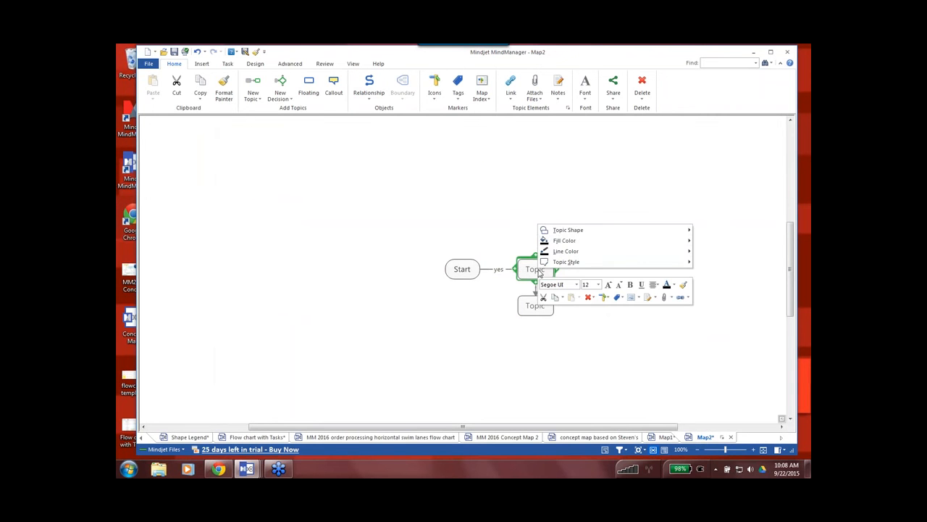
{"action": "mouse_move", "coordinate": [597, 233]}
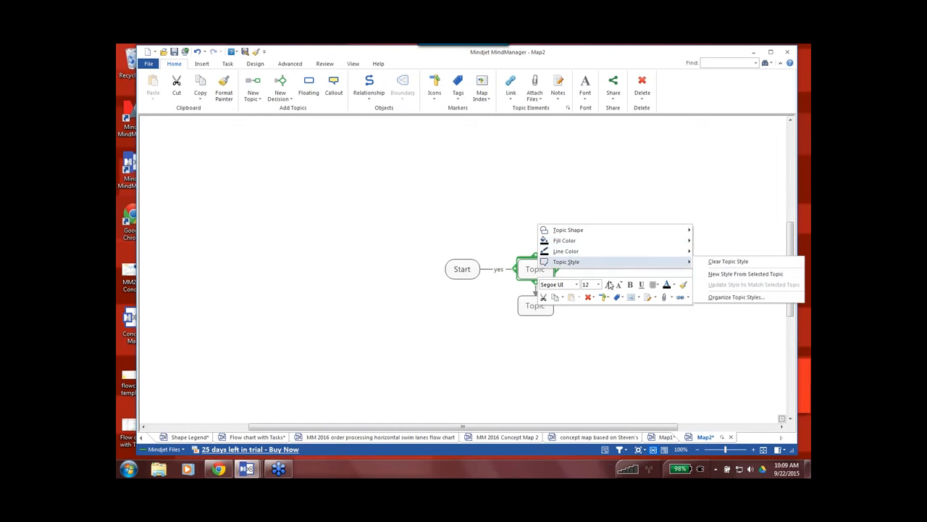
{"action": "left_click", "coordinate": [491, 199]}
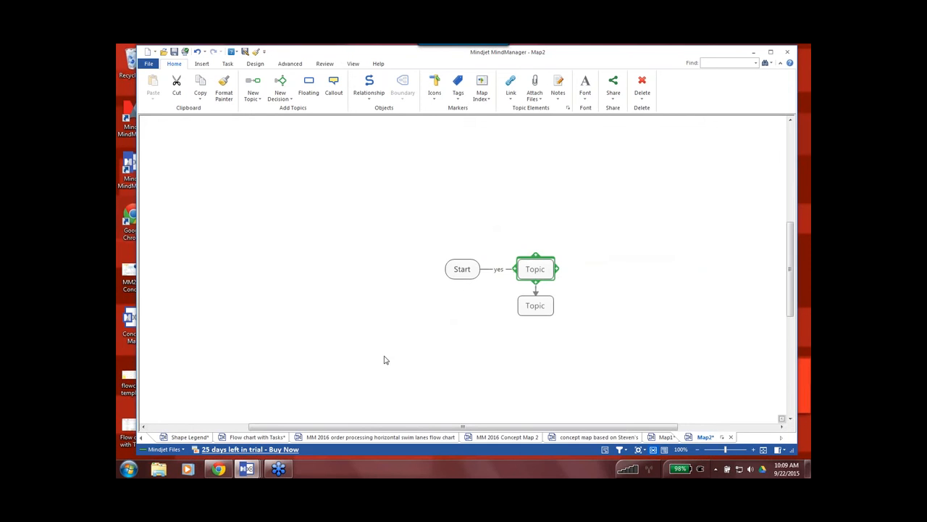
Switch to the Flow chart with Tasks map and fit its flowchart in view at 127% zoom.
{"action": "left_click", "coordinate": [258, 437]}
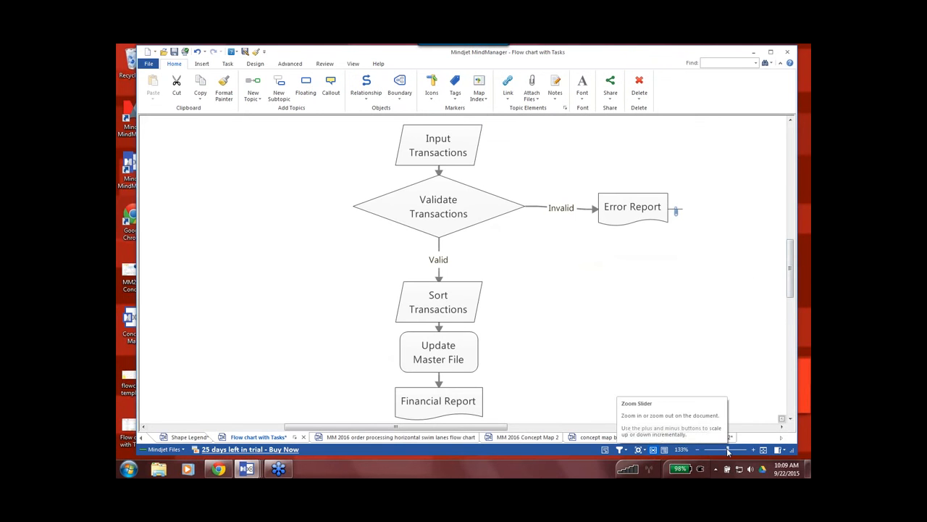
{"action": "left_click_drag", "start_coordinate": [728, 451], "coordinate": [727, 450]}
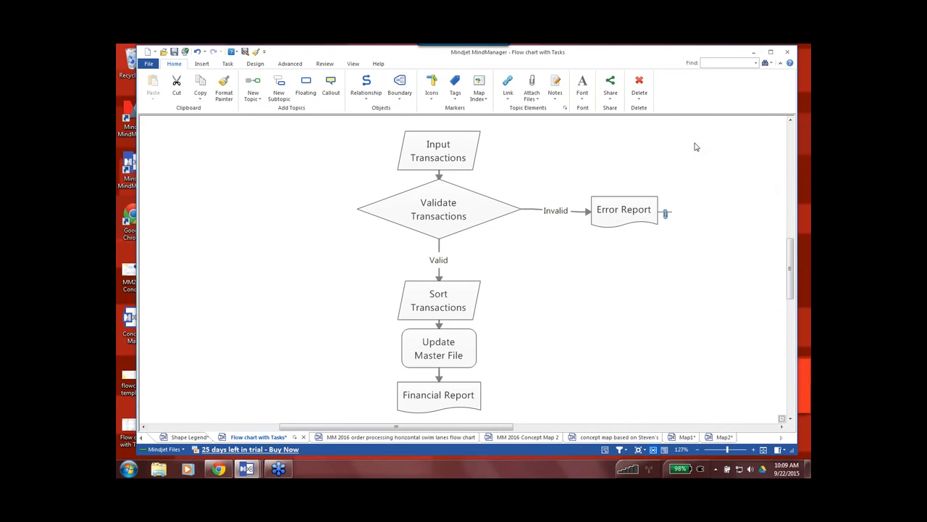
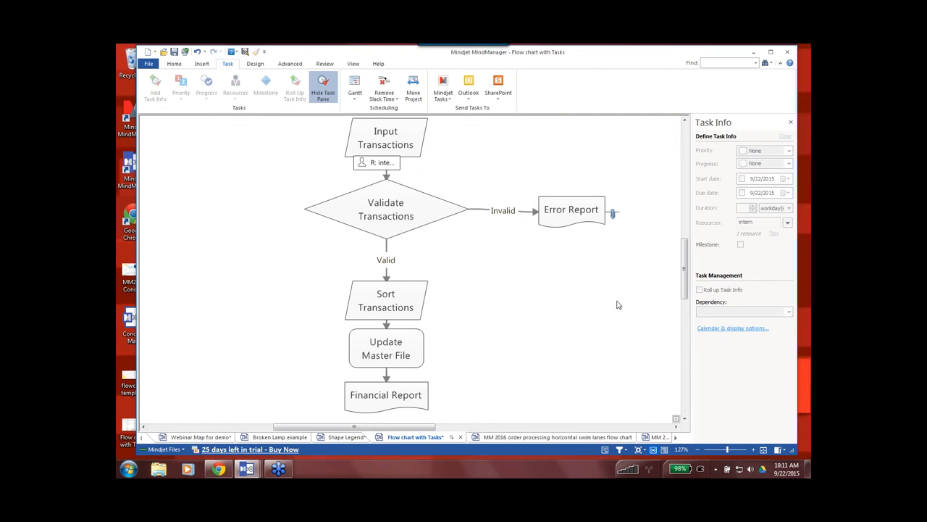
Close the Task Info pane and expand the Tasks topic beside the transaction flowchart to show its subtopics.
{"action": "left_click", "coordinate": [791, 124]}
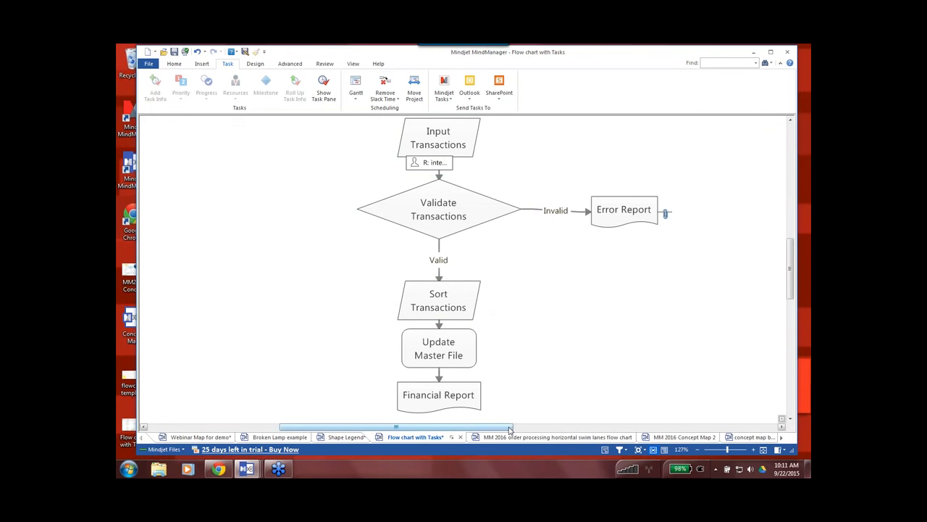
{"action": "left_click_drag", "start_coordinate": [509, 429], "coordinate": [557, 429]}
{"action": "left_click_drag", "start_coordinate": [706, 307], "coordinate": [440, 299]}
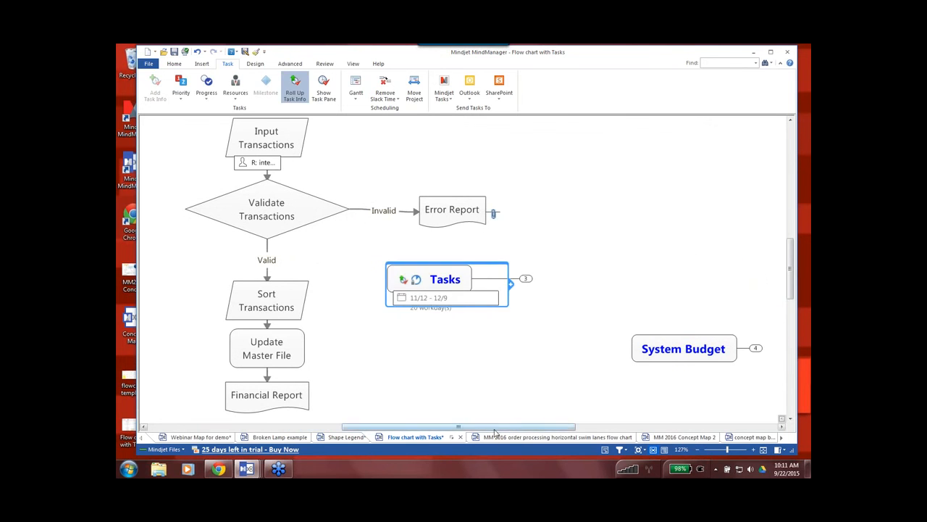
{"action": "left_click", "coordinate": [527, 281]}
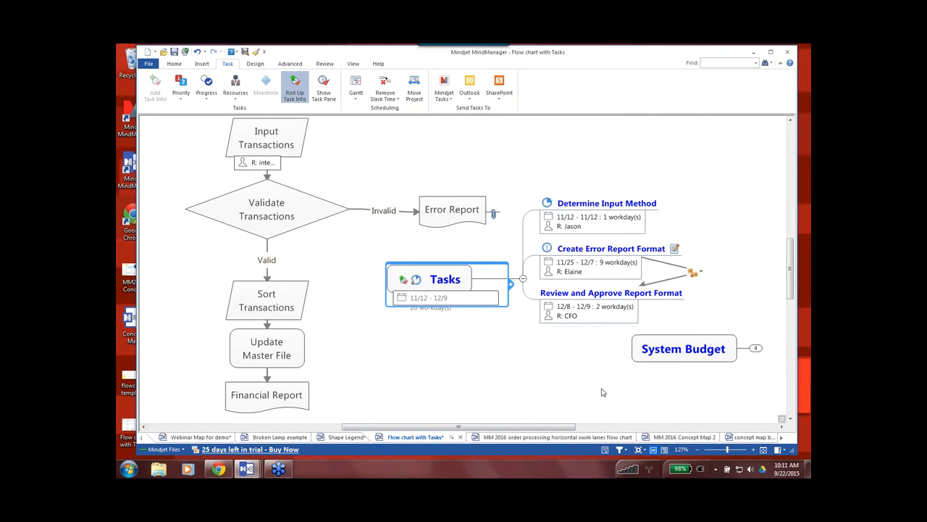
{"action": "left_click_drag", "start_coordinate": [571, 427], "coordinate": [542, 436]}
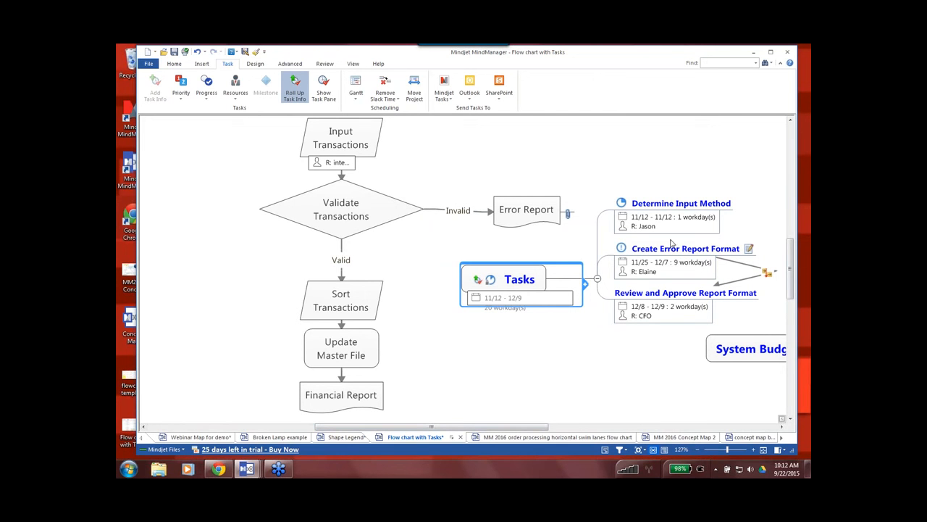
{"action": "double_click", "coordinate": [656, 227]}
Add a floating topic in the empty space below the Tasks topic.
{"action": "left_click", "coordinate": [174, 64]}
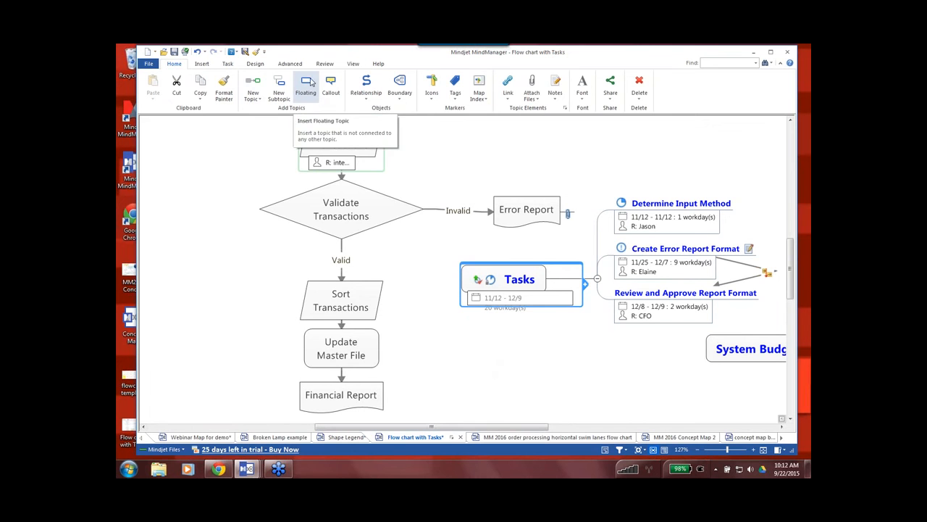
{"action": "left_click", "coordinate": [310, 82]}
{"action": "left_click", "coordinate": [497, 360]}
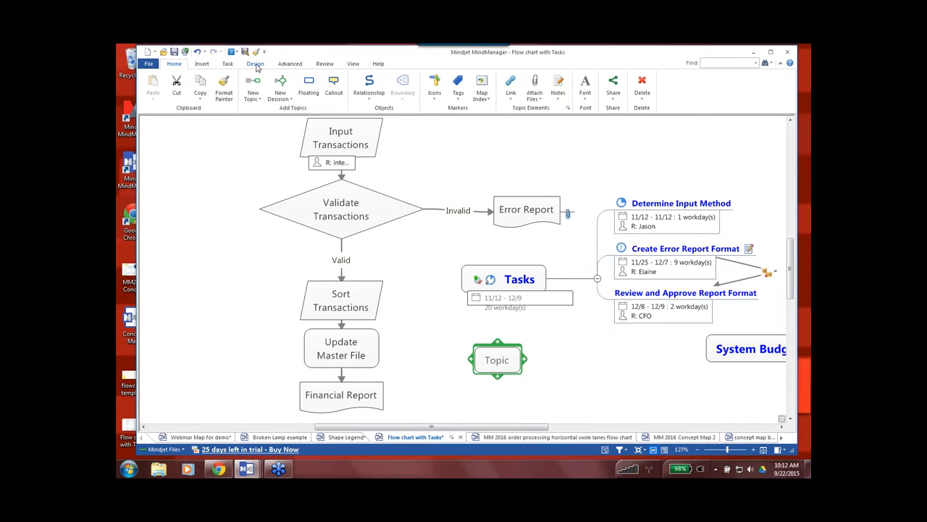
Examine the layout options available for the new floating topic without changing its layout.
{"action": "left_click", "coordinate": [256, 64]}
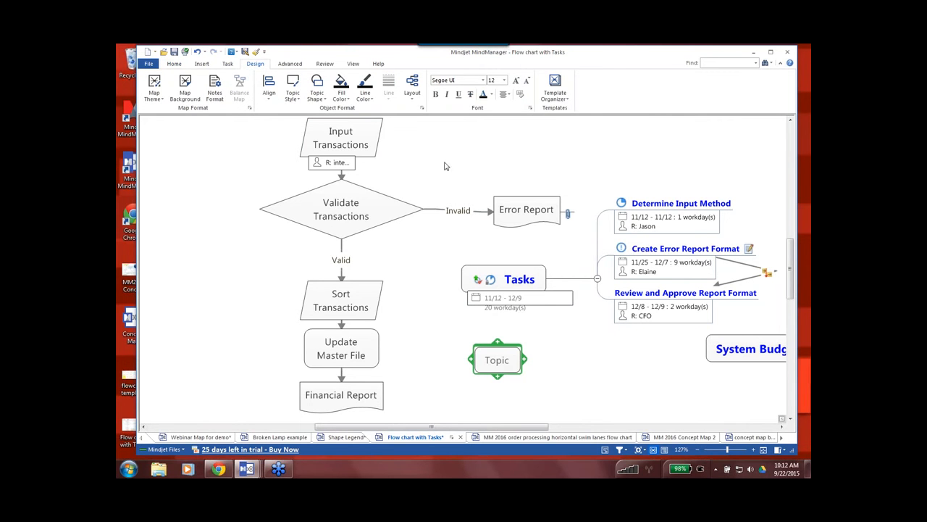
{"action": "left_click", "coordinate": [413, 96]}
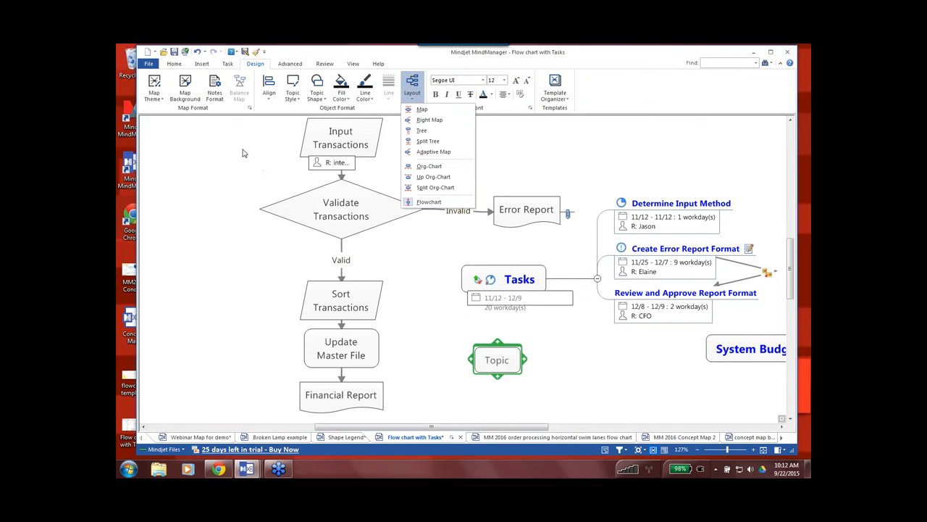
{"action": "left_click", "coordinate": [220, 160]}
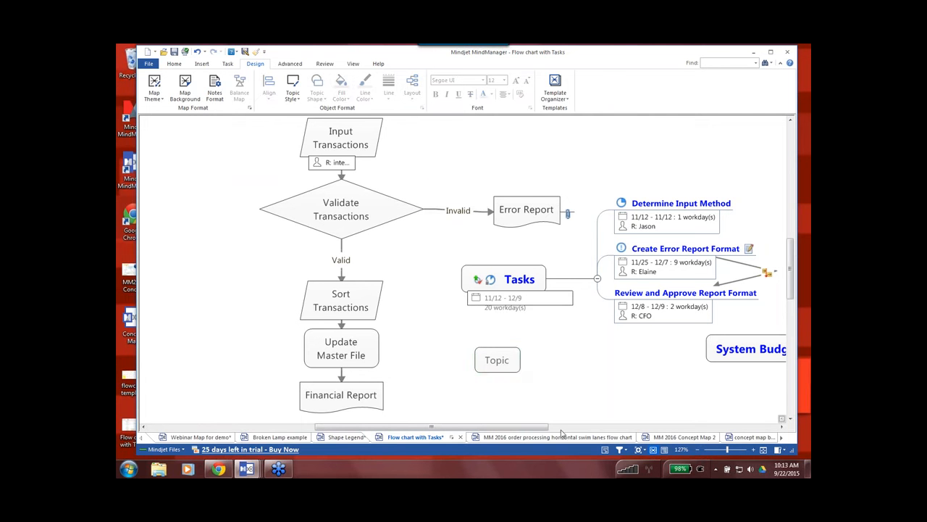
Move the floating topic above the Determine Input Method task and place the System Budget topic below Tasks.
{"action": "left_click_drag", "start_coordinate": [492, 355], "coordinate": [701, 148]}
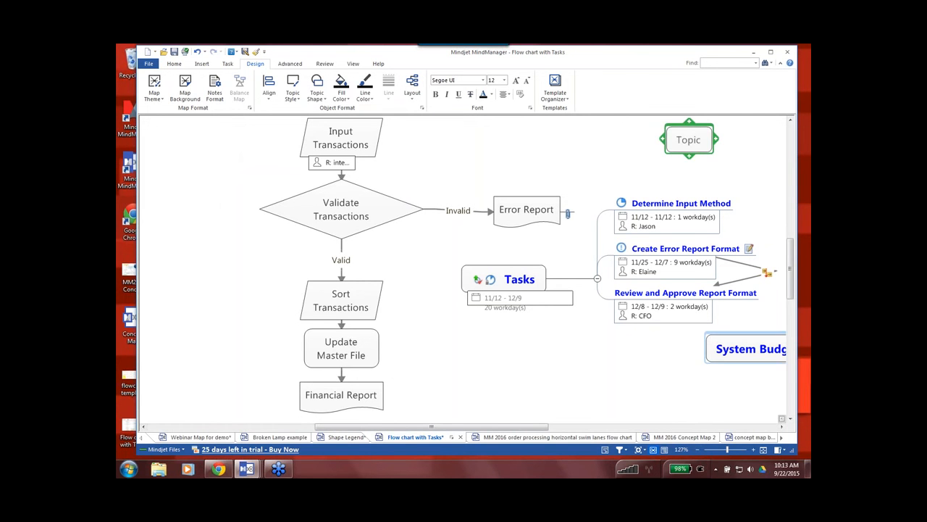
{"action": "left_click_drag", "start_coordinate": [734, 342], "coordinate": [443, 378]}
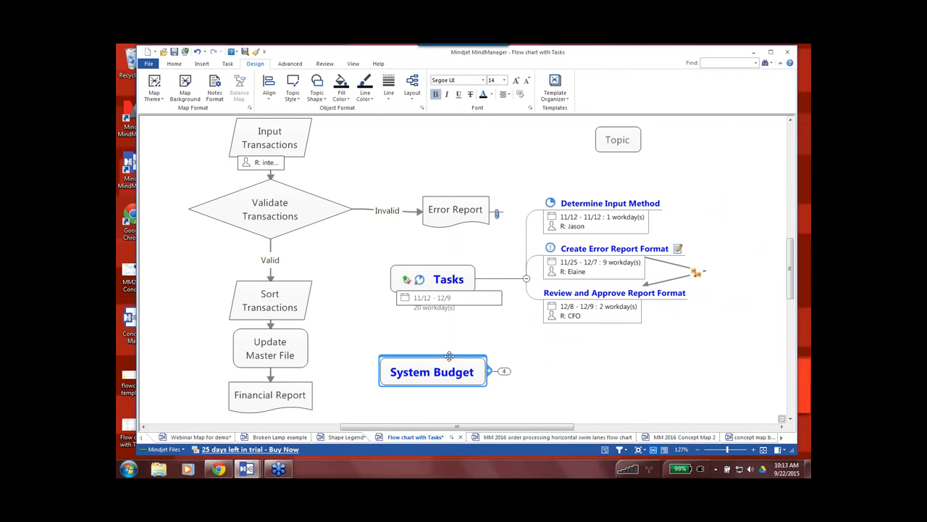
{"action": "left_click_drag", "start_coordinate": [450, 358], "coordinate": [459, 371]}
Expand System Budget and its Budget subtopic to review the planned and actual costs of the individual items.
{"action": "left_click", "coordinate": [527, 372]}
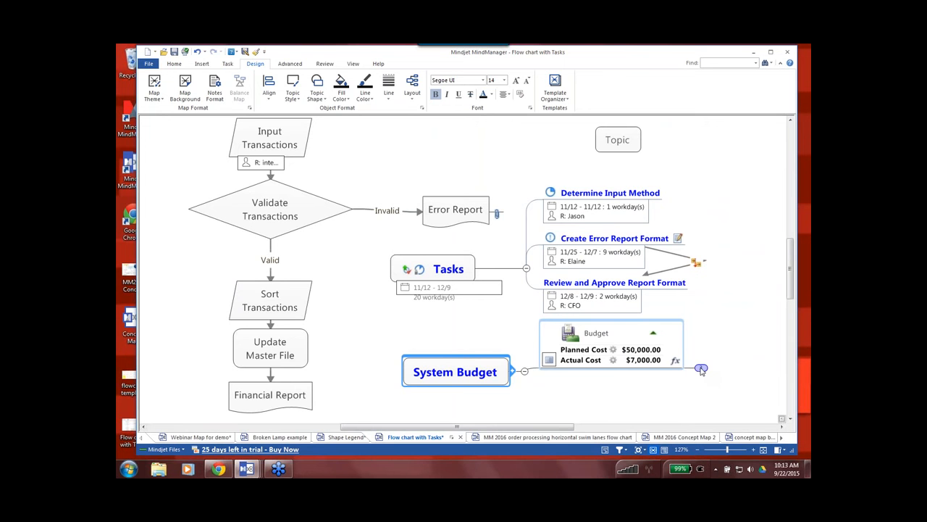
{"action": "left_click", "coordinate": [701, 369]}
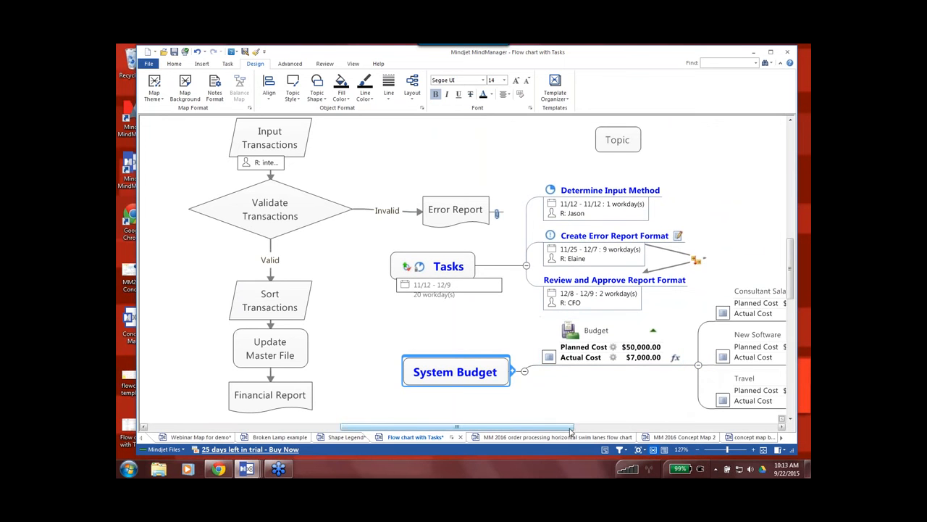
{"action": "left_click_drag", "start_coordinate": [570, 430], "coordinate": [591, 430]}
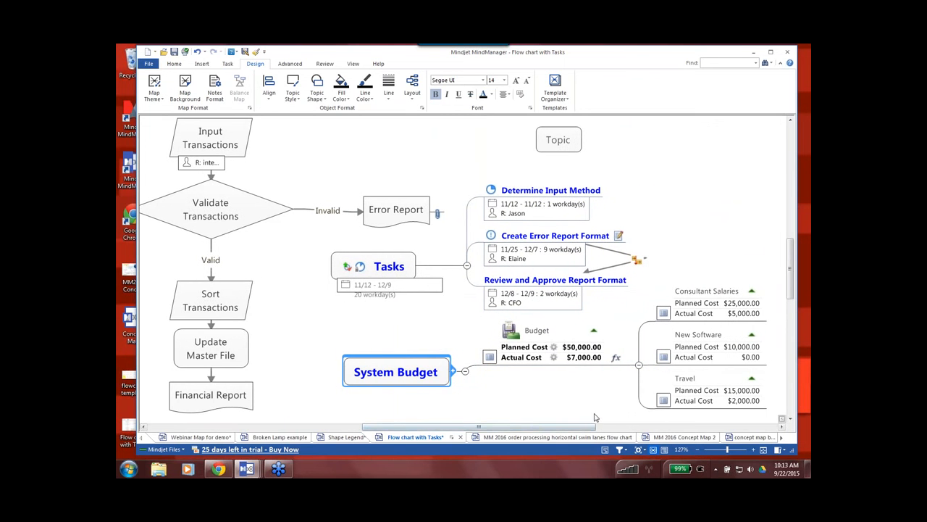
{"action": "left_click_drag", "start_coordinate": [532, 430], "coordinate": [523, 431]}
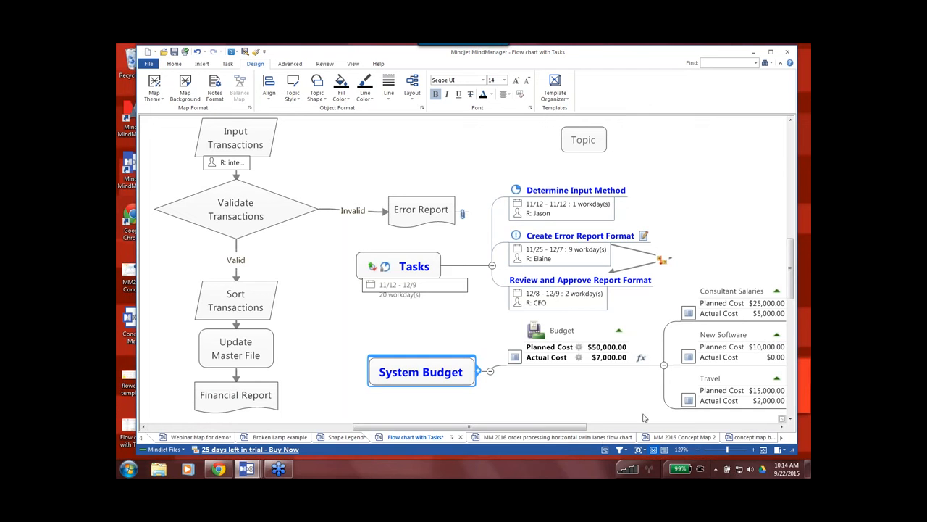
Collapse the Tasks and System Budget branches beside the flowchart.
{"action": "left_click", "coordinate": [493, 267]}
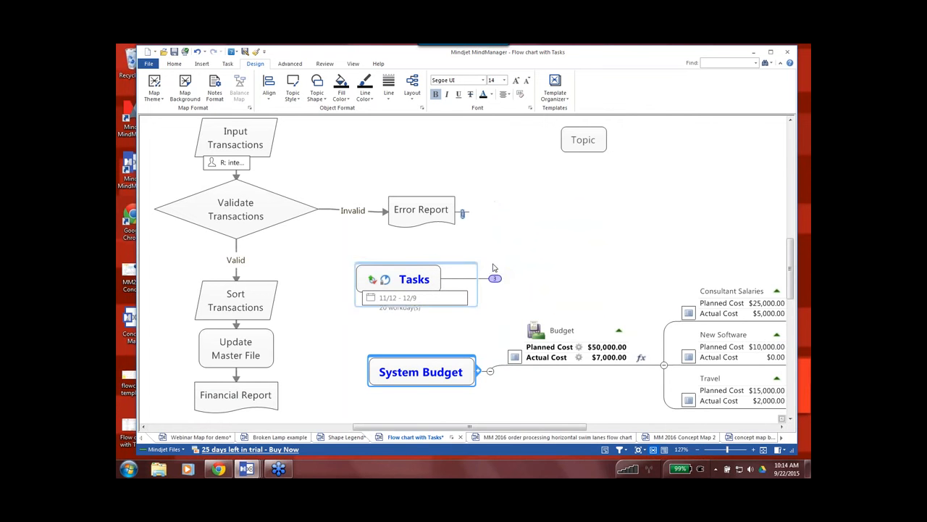
{"action": "left_click", "coordinate": [490, 371]}
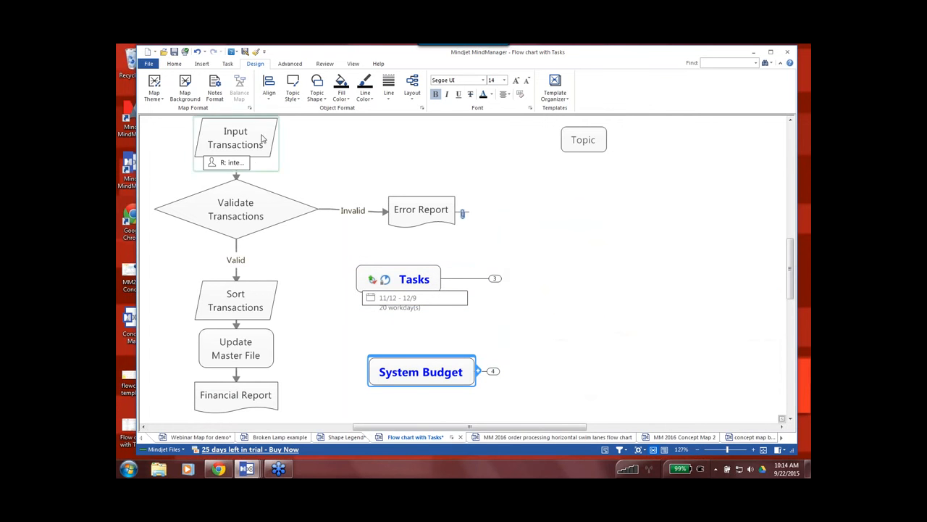